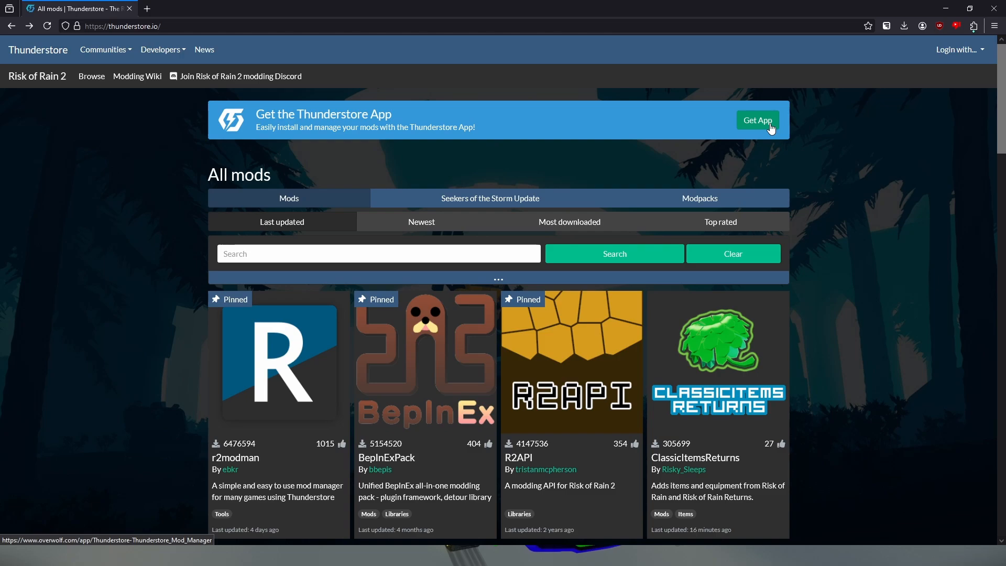
- Get the Thunderstore App, and in the app find and select Distance as the game to manage mods for
click(771, 126)
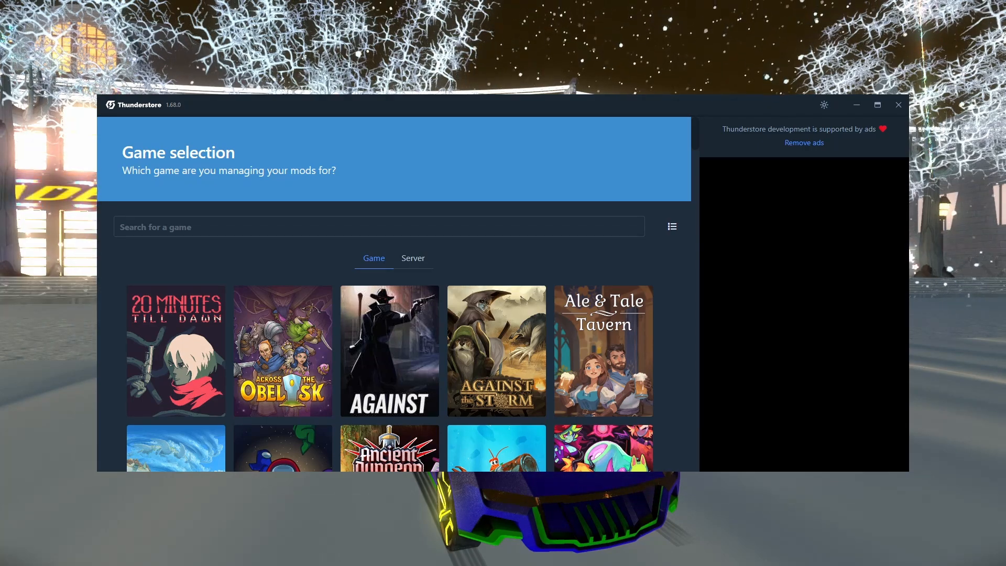
click(196, 231)
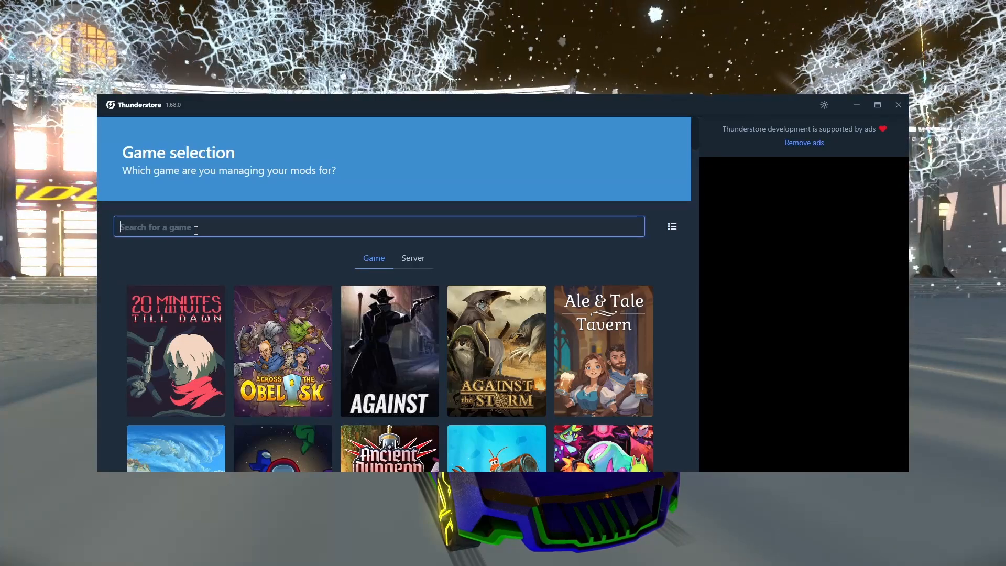
text(Distance)
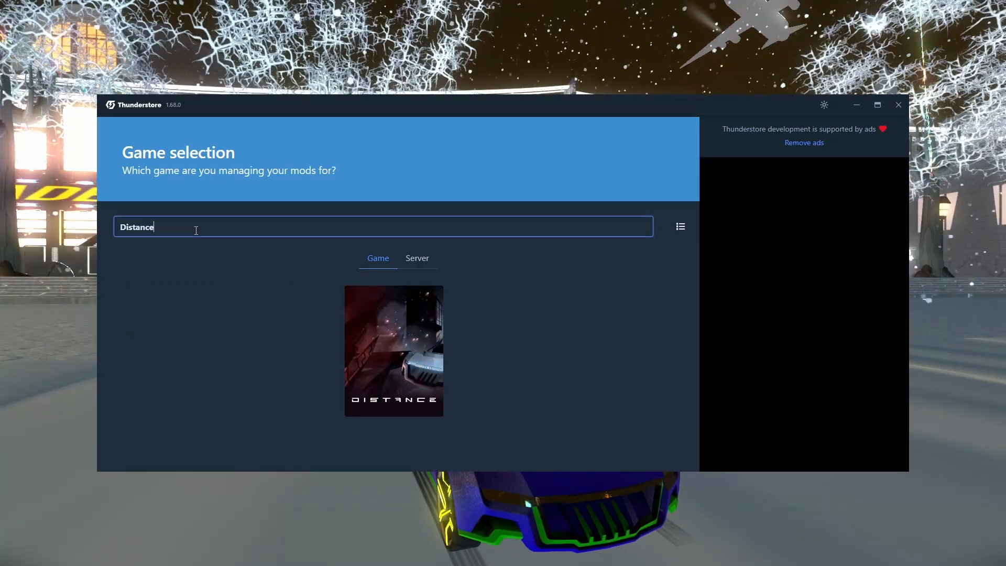
mouse_move(382, 339)
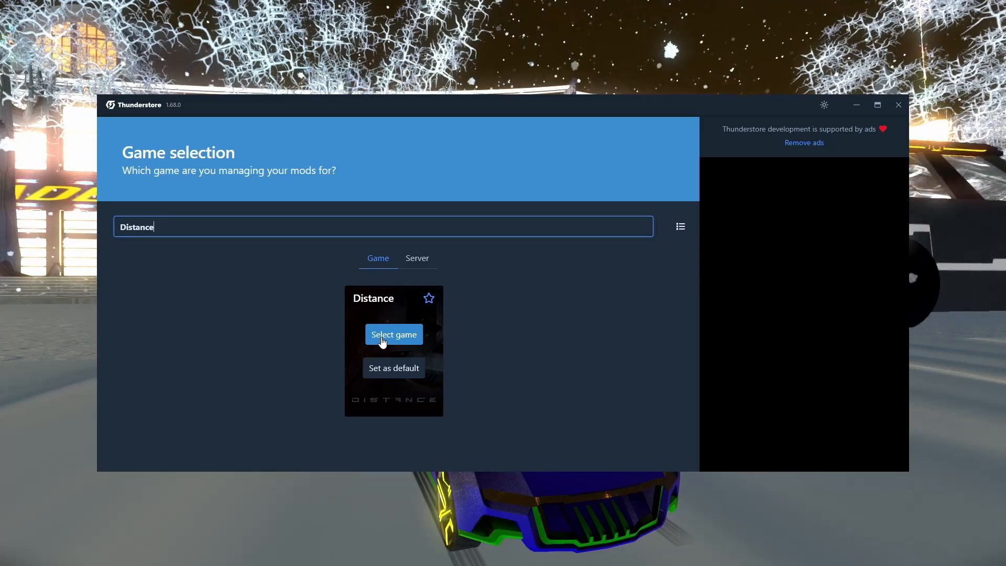
click(382, 340)
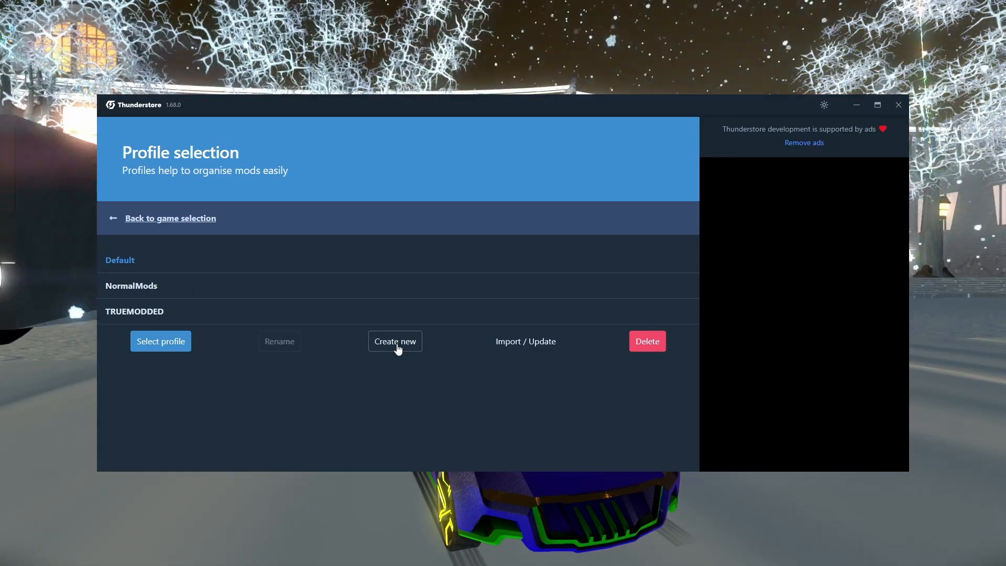
- Create a profile named DISTANCE MODS and select it
click(398, 345)
click(314, 288)
text(DISTANCE MODS)
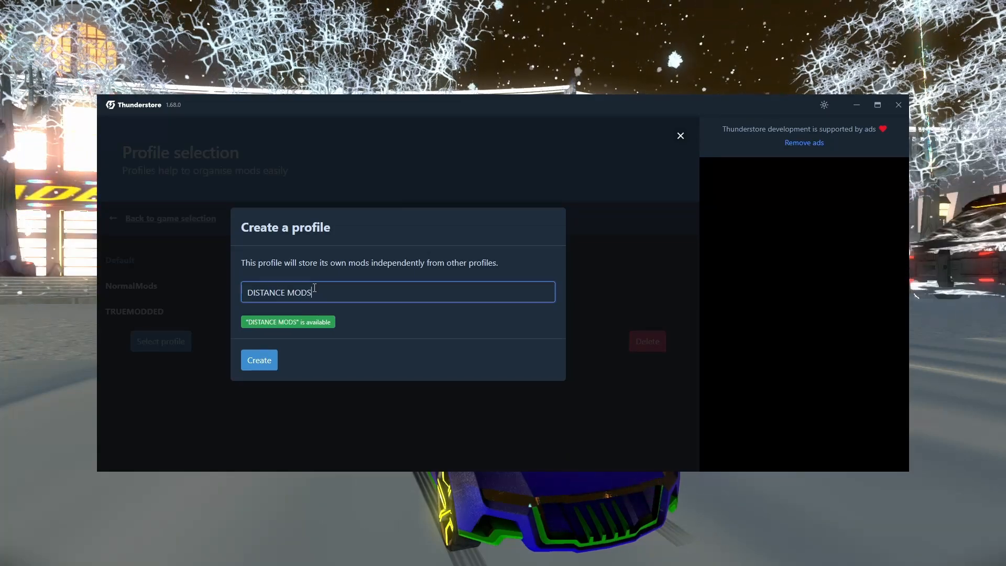
click(267, 363)
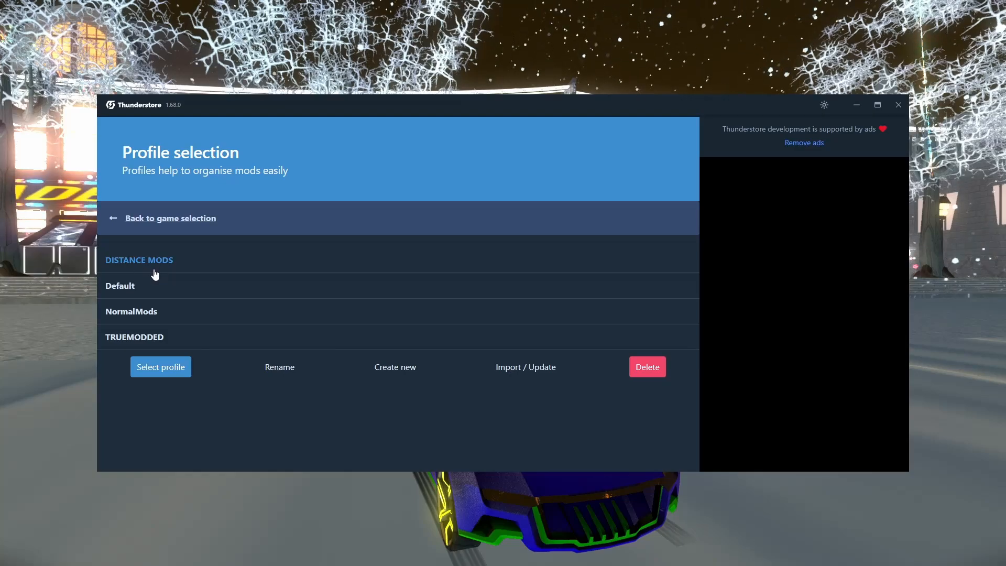
click(179, 366)
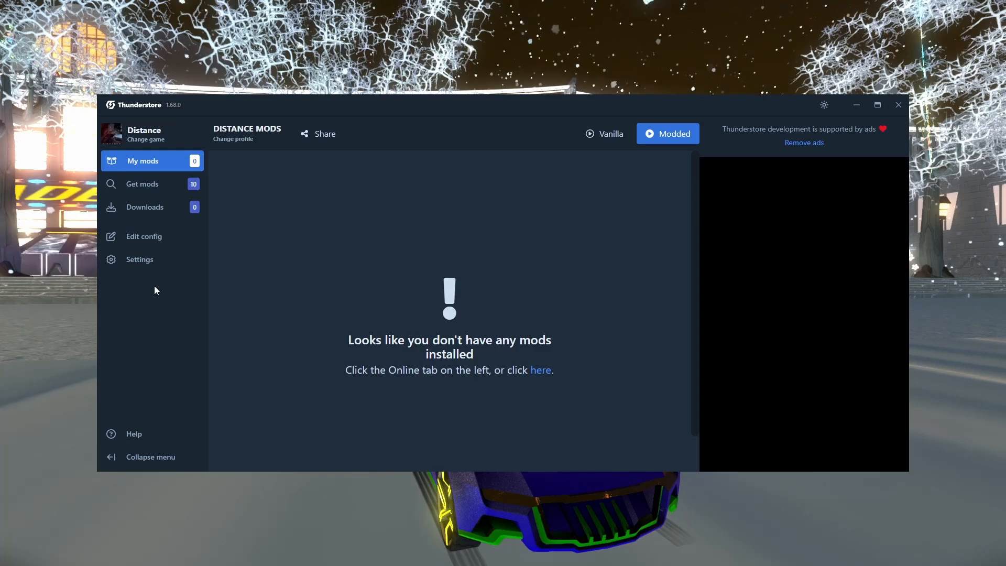
- Download Distance_Mod_Configuration_Manager version 1.0.0 with its dependencies from the available mods, and show the profile's installed mods
click(153, 182)
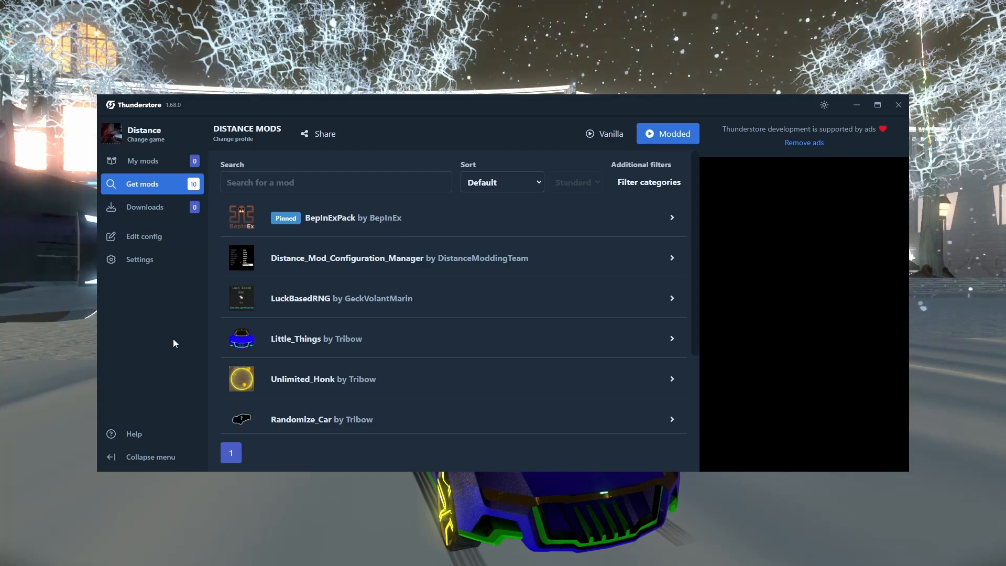
scroll(389, 362, down, 5)
scroll(389, 362, up, 1)
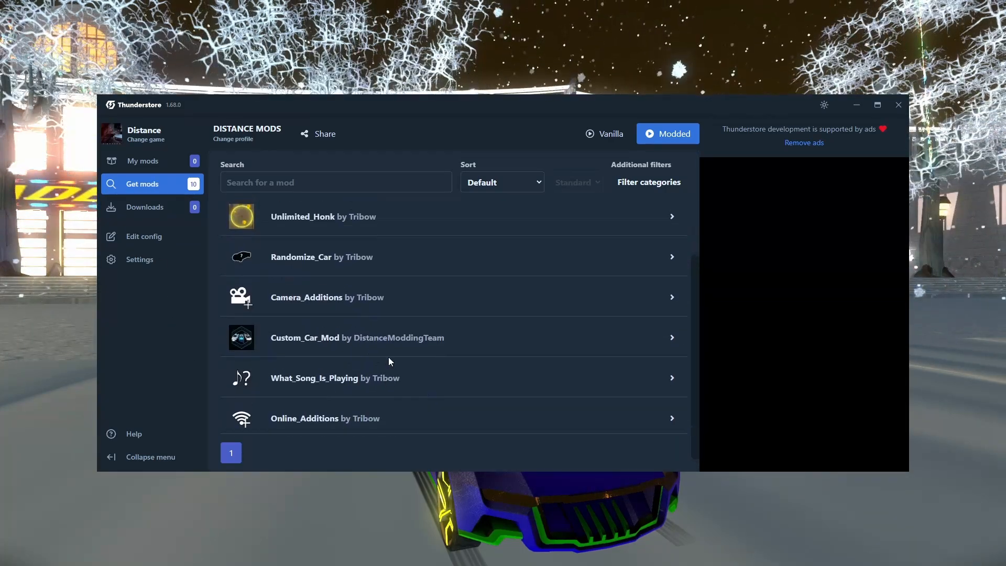
scroll(389, 361, down, 2)
scroll(389, 361, up, 5)
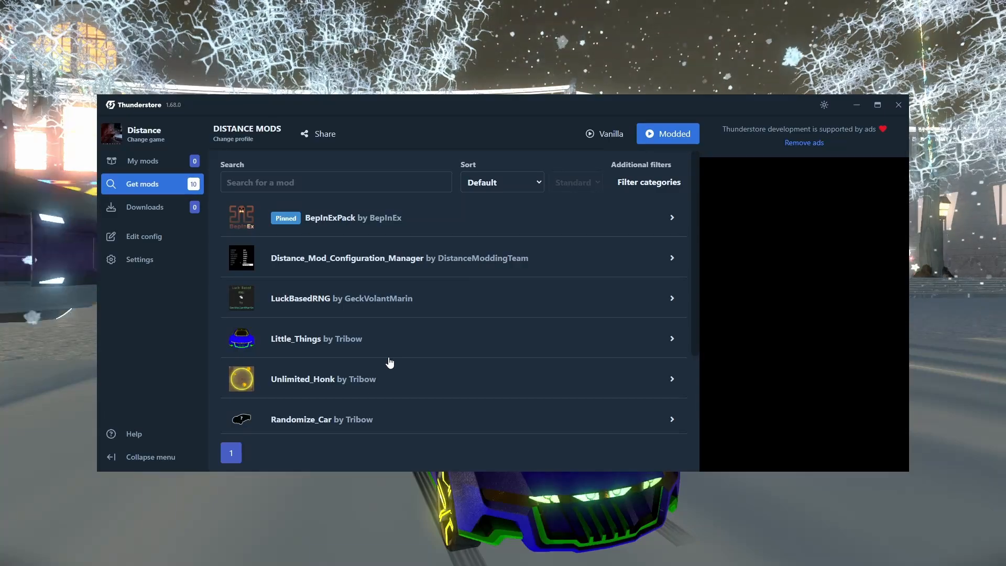
scroll(389, 361, down, 4)
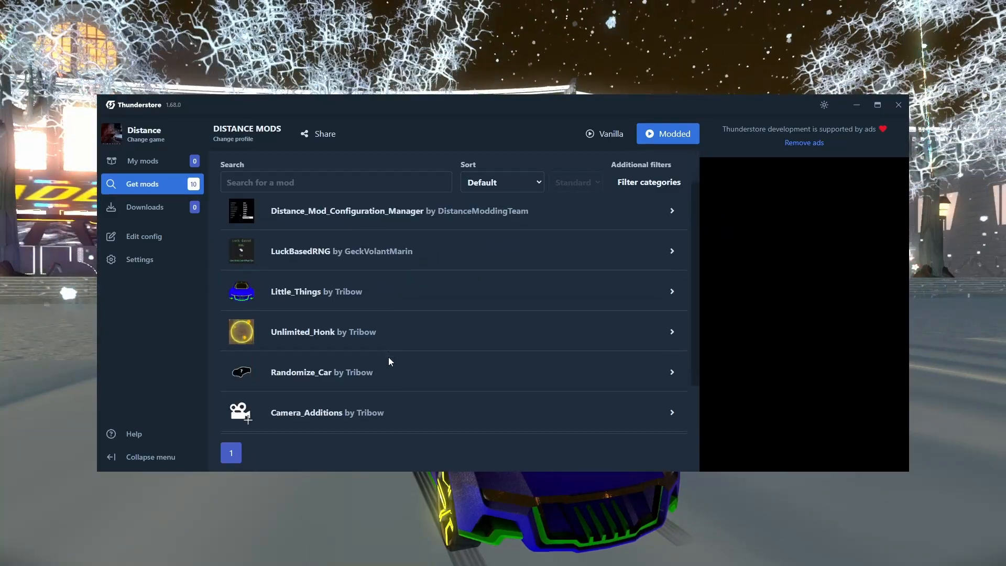
scroll(389, 362, up, 4)
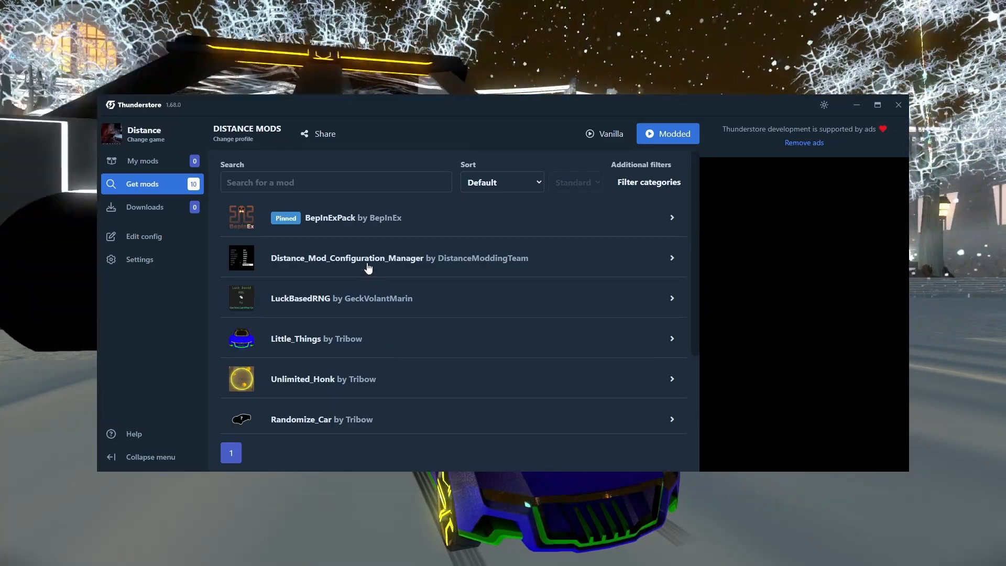
click(369, 267)
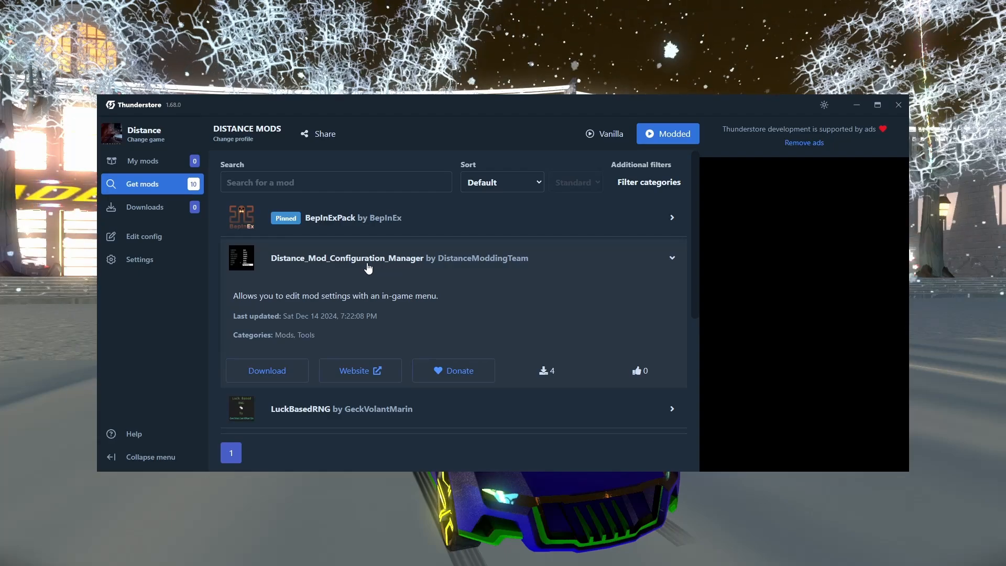
click(287, 371)
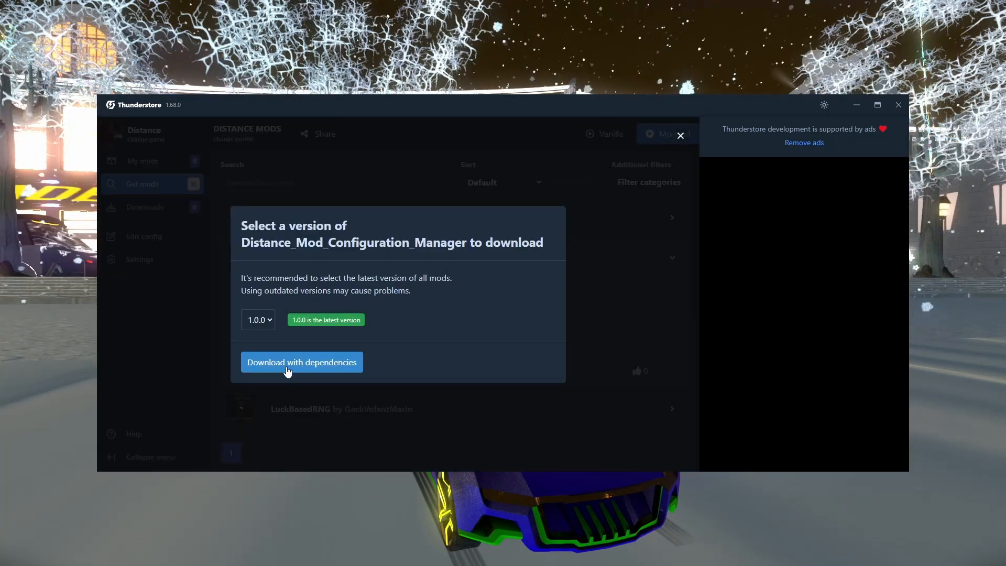
click(287, 364)
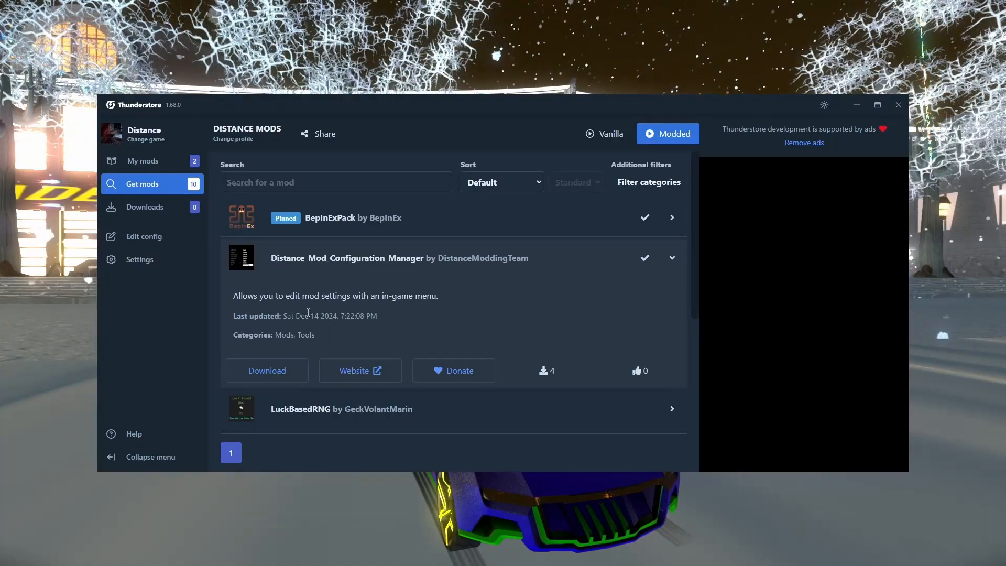
click(186, 167)
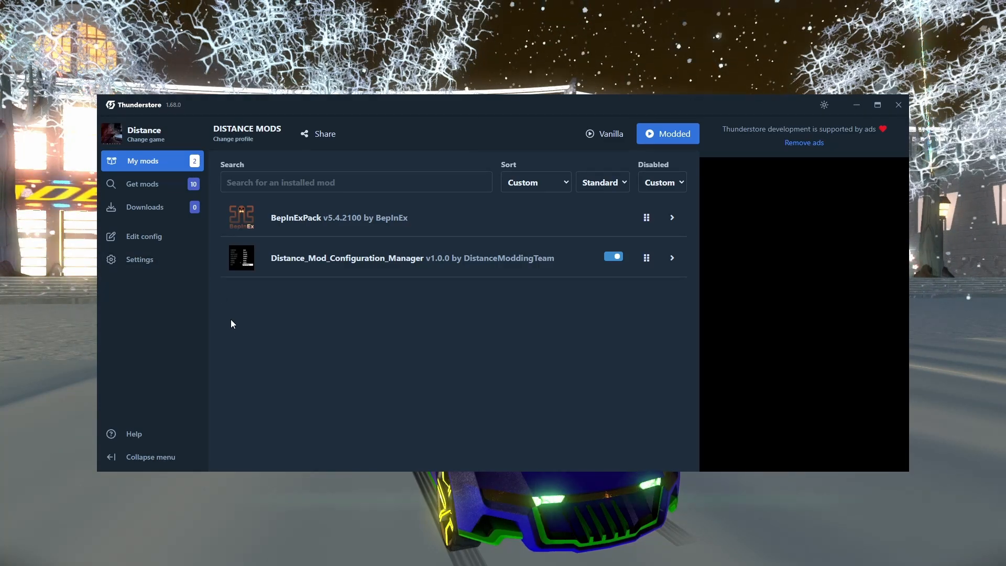
- Edit BepInEx/config/BepInEx.cfg, setting Assembly in the Preloader.Entrypoint section to UnityEngine.dll
click(169, 244)
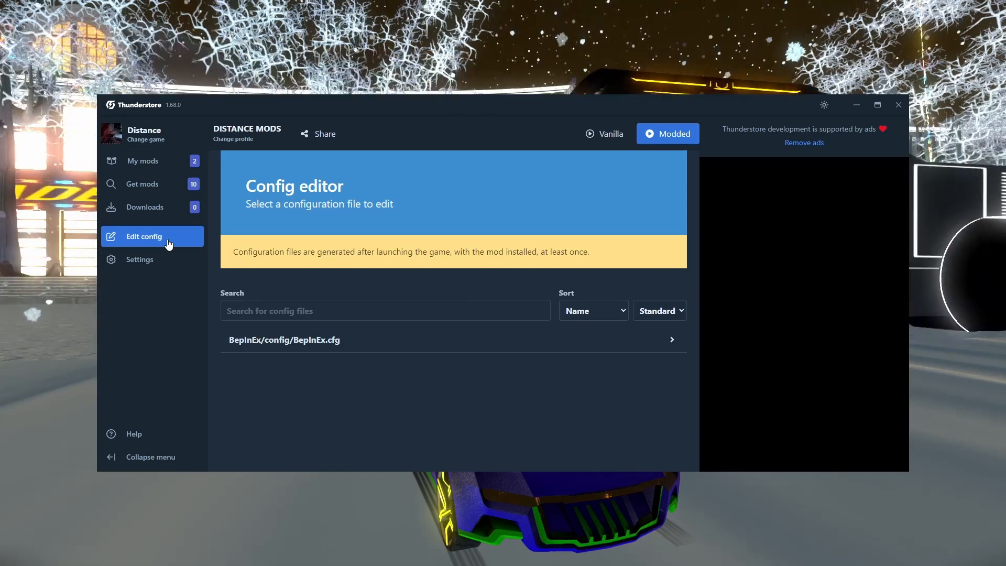
click(286, 347)
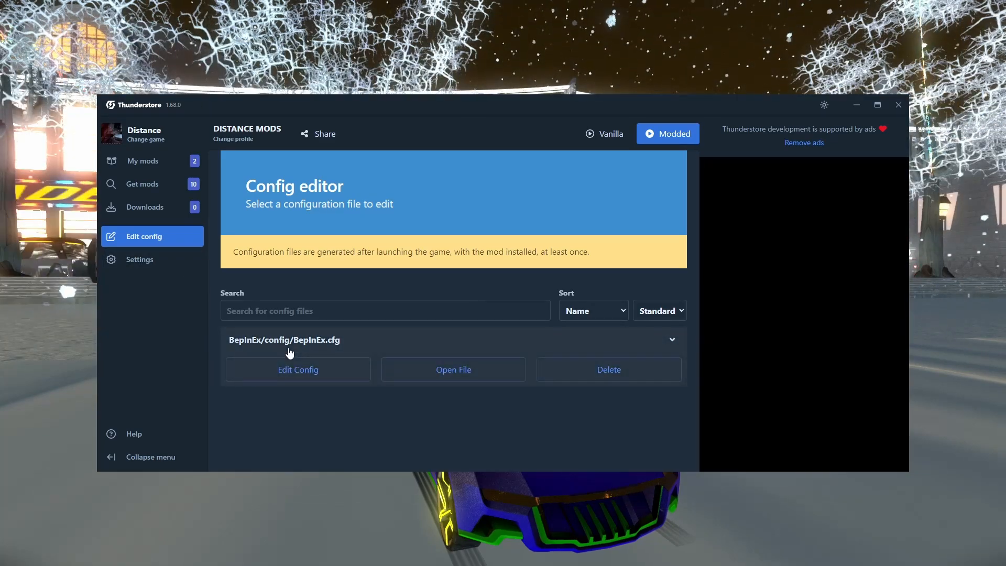
click(278, 373)
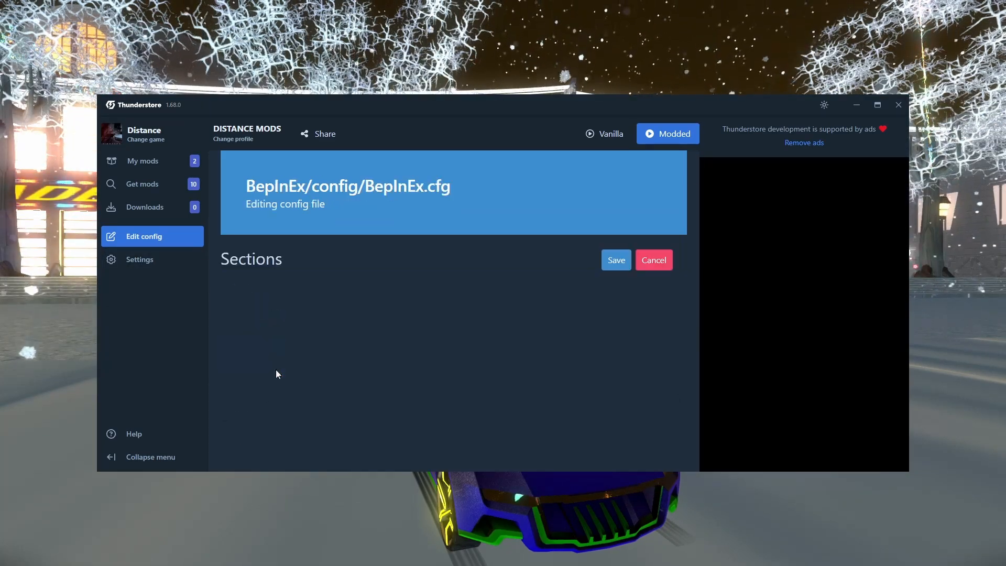
scroll(457, 361, down, 20)
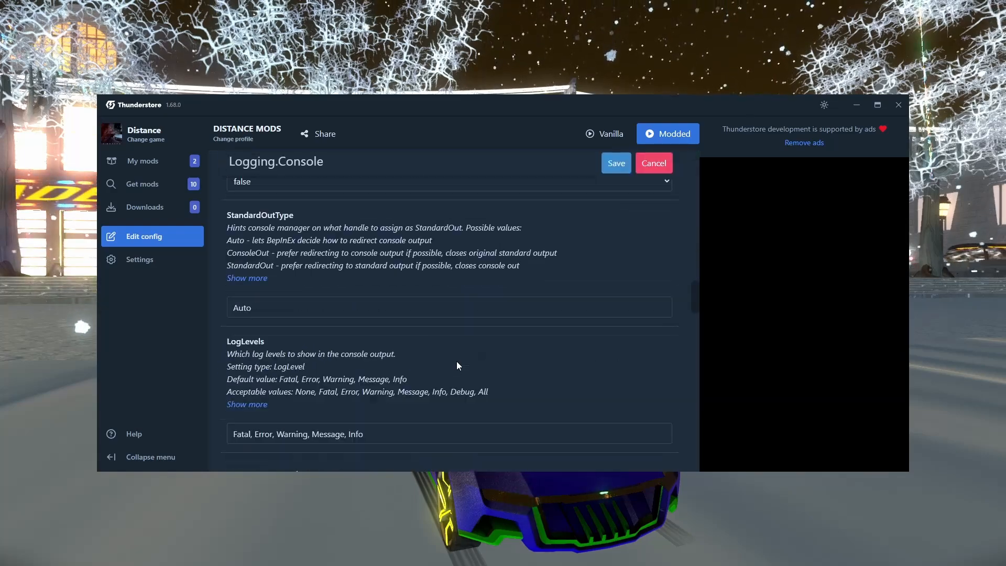
scroll(457, 361, up, 3)
scroll(457, 362, down, 1)
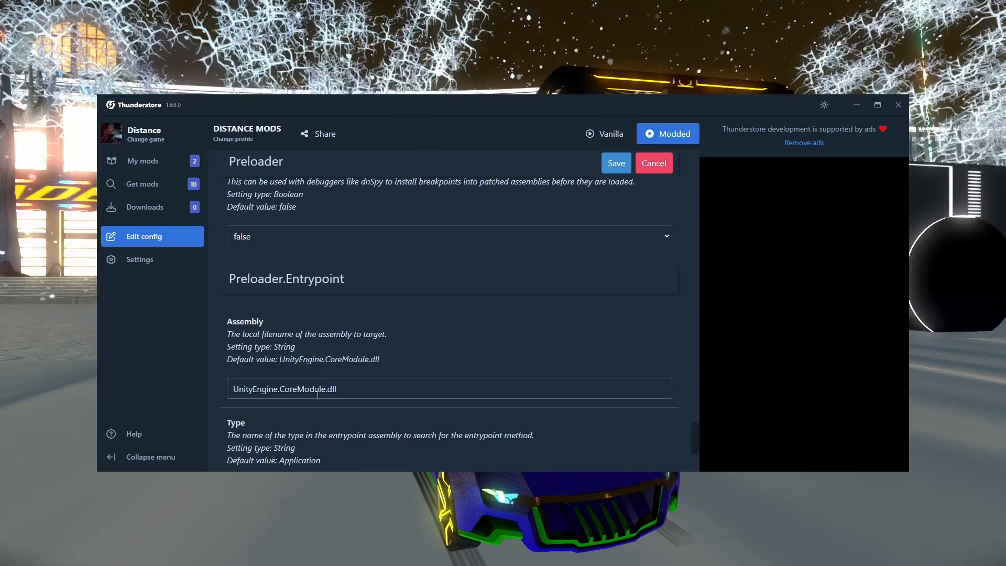
click(315, 389)
click(326, 389)
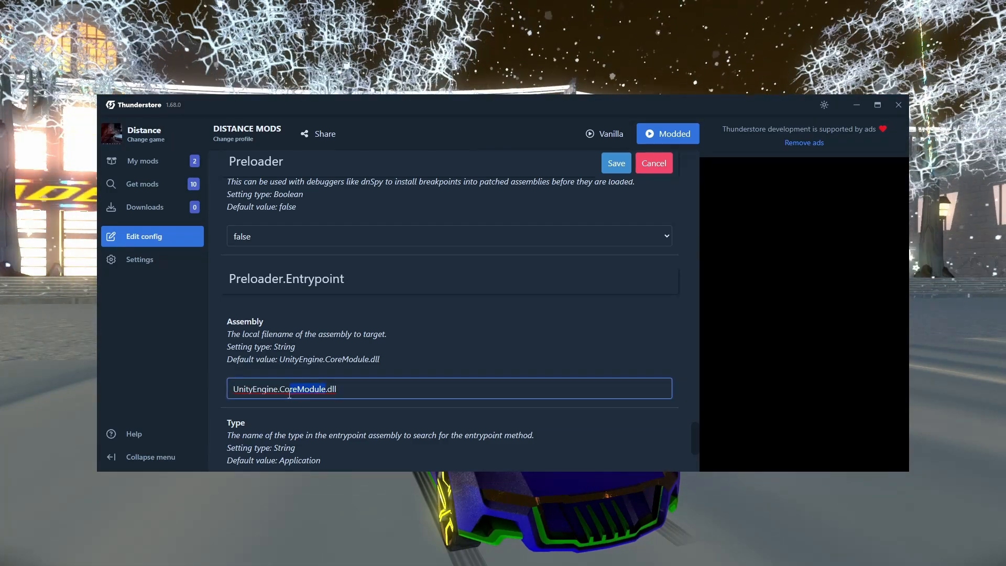
key(BackSpace)
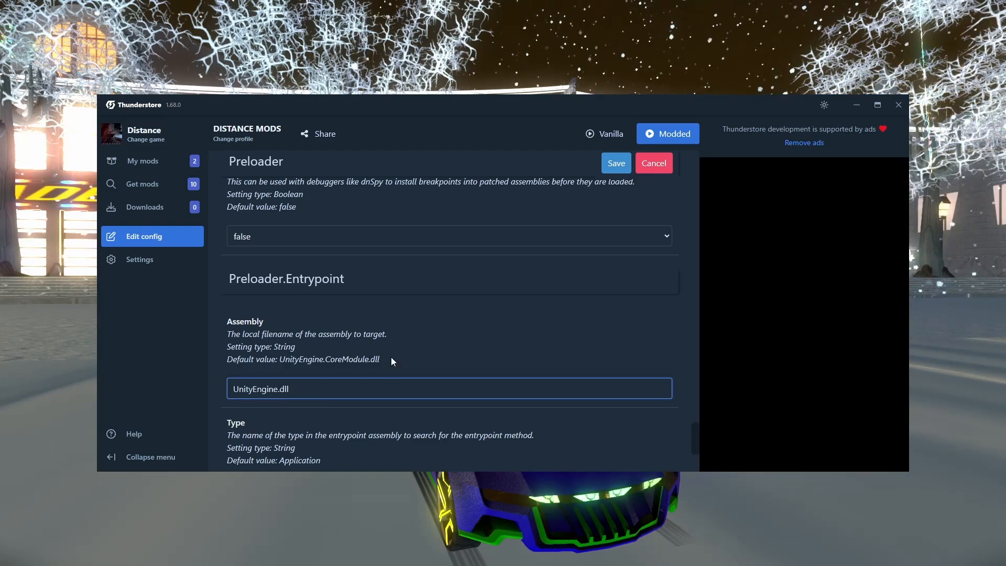
click(370, 367)
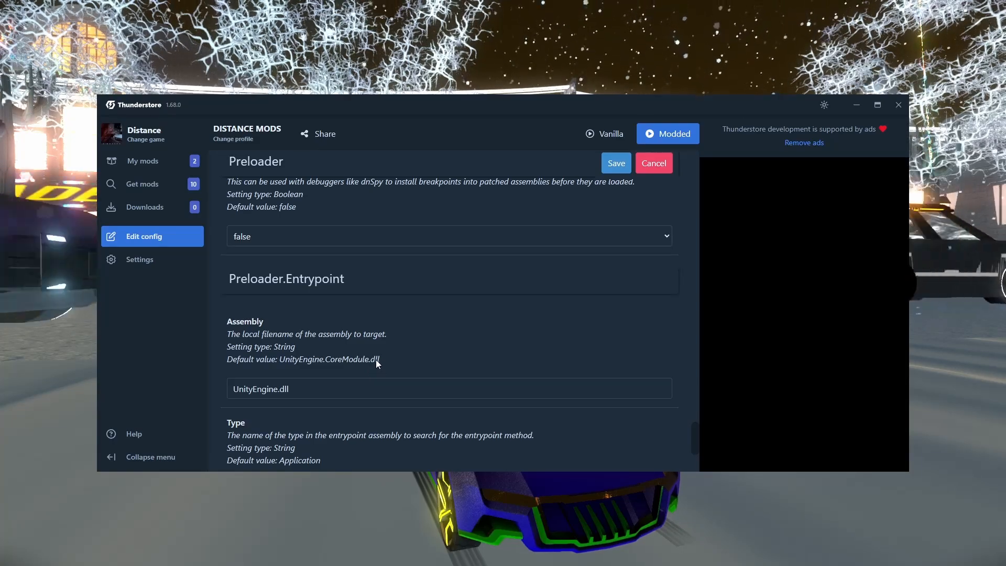
- Set Enabled in the Logging.Console section to false and save the config file
scroll(383, 357, up, 12)
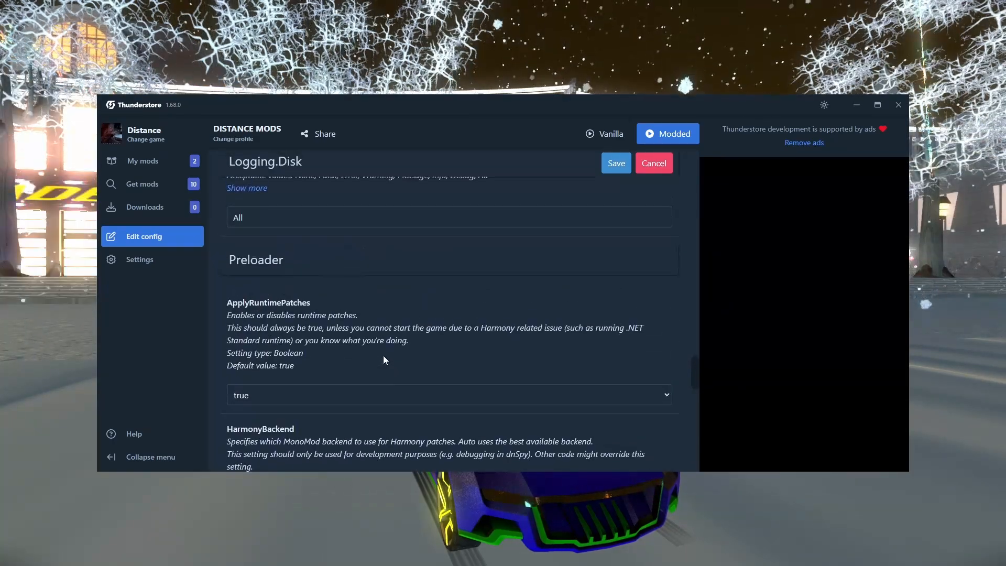
scroll(384, 358, up, 10)
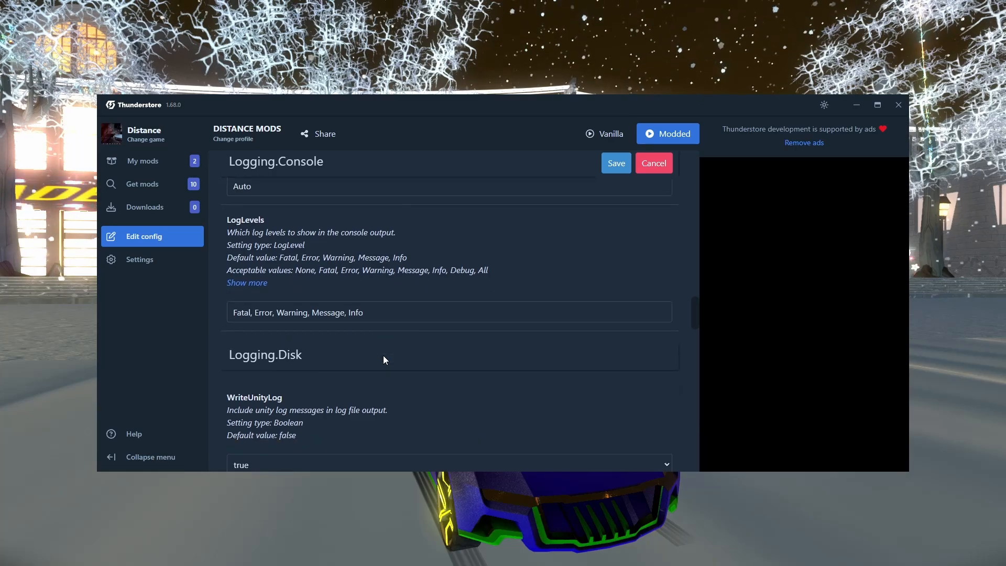
scroll(383, 360, up, 8)
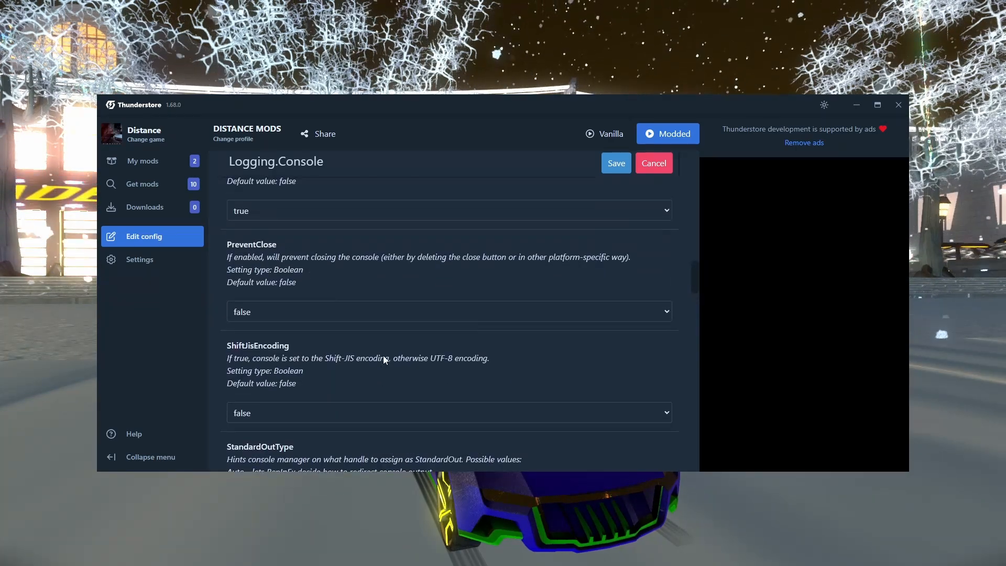
scroll(384, 359, up, 1)
scroll(384, 359, up, 1)
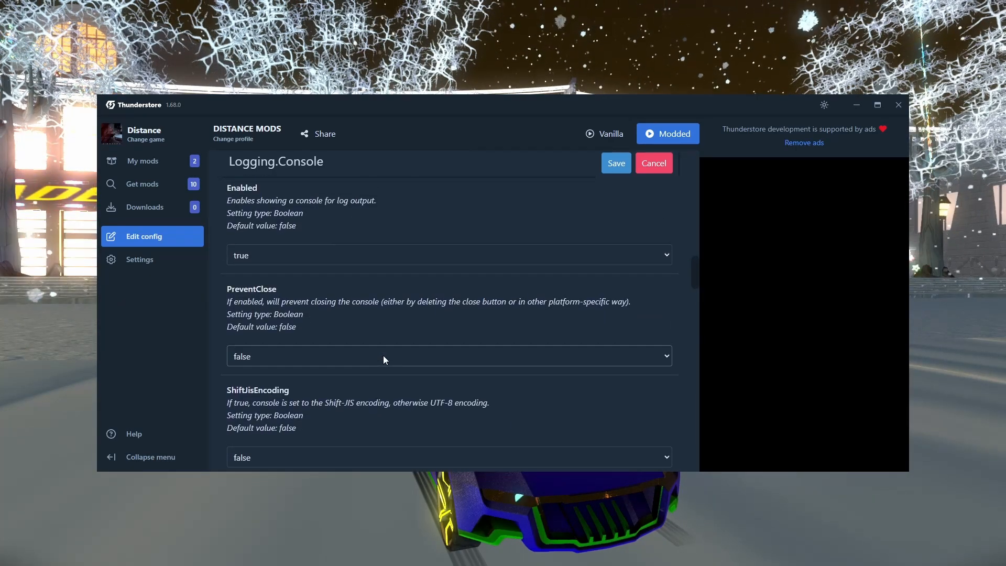
scroll(384, 359, up, 4)
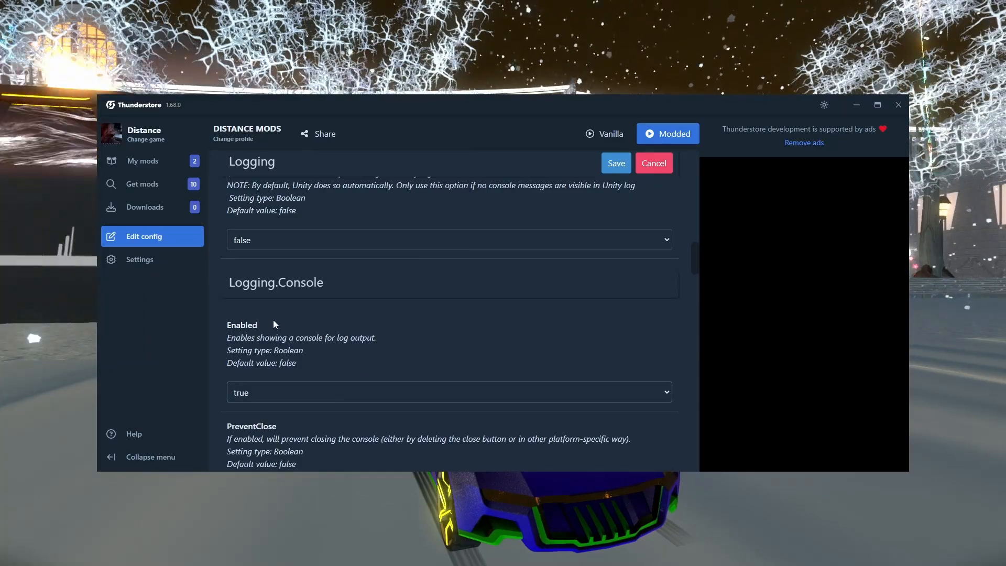
click(256, 429)
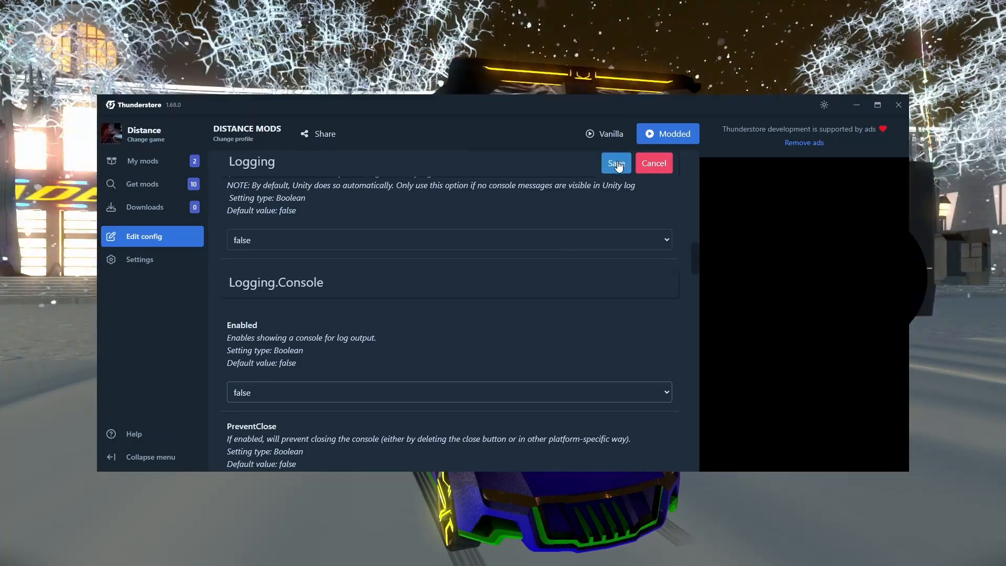
click(618, 163)
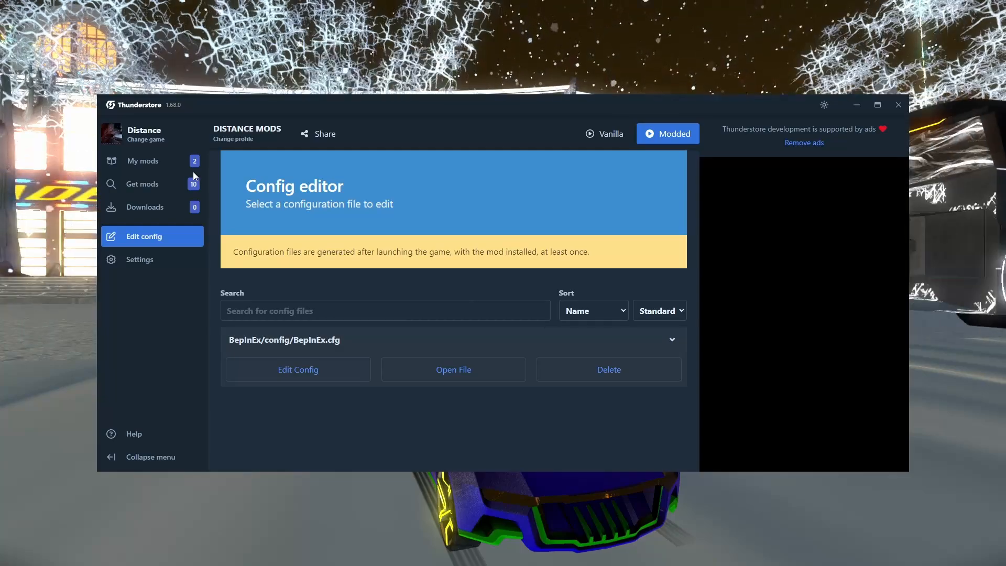
- Return to the installed mods list and launch Distance in modded mode
click(185, 169)
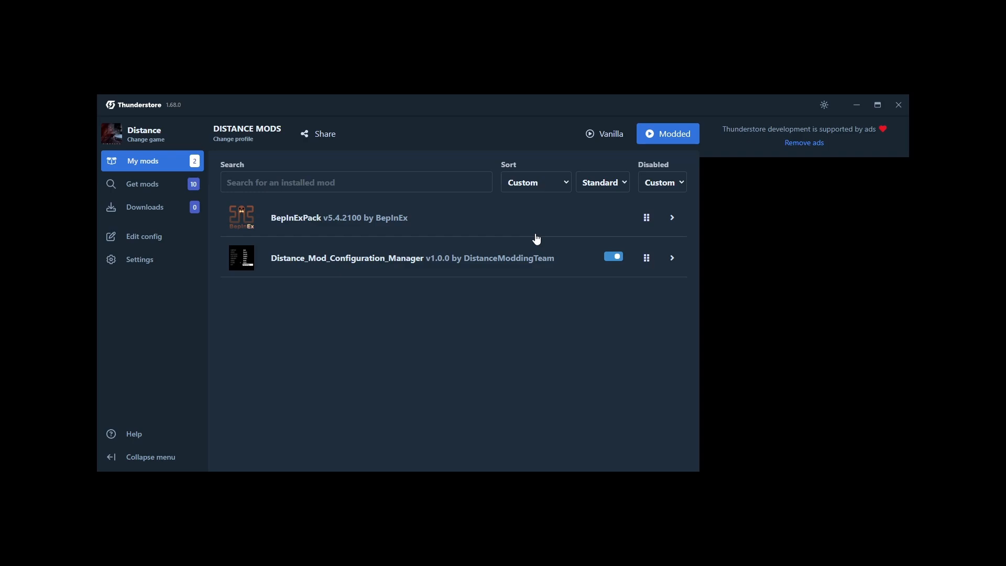
click(669, 137)
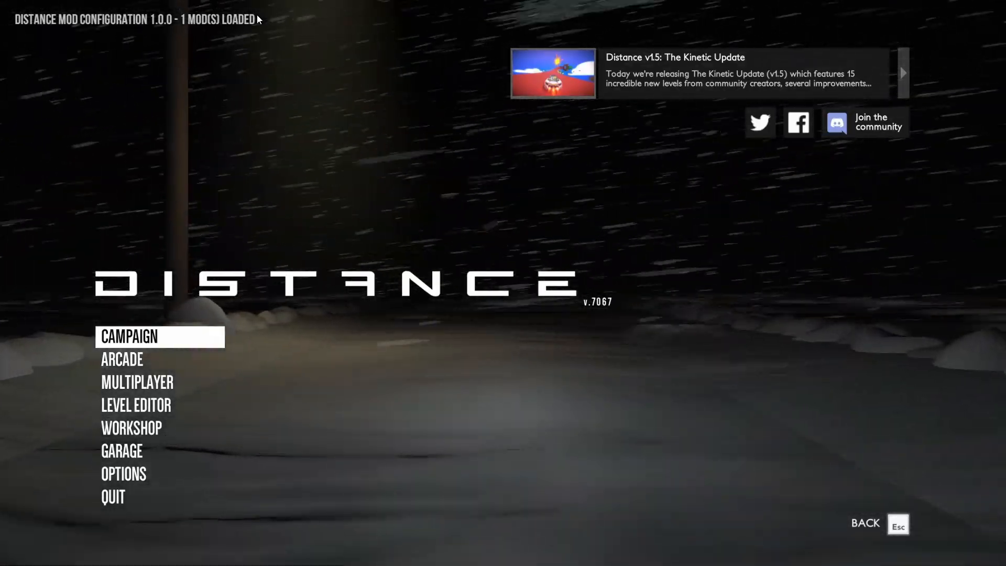
- Open the Distance Mod Configuration Manager settings from the Mod Settings in the game's options
key(Down)
key(Down)
key(Down)
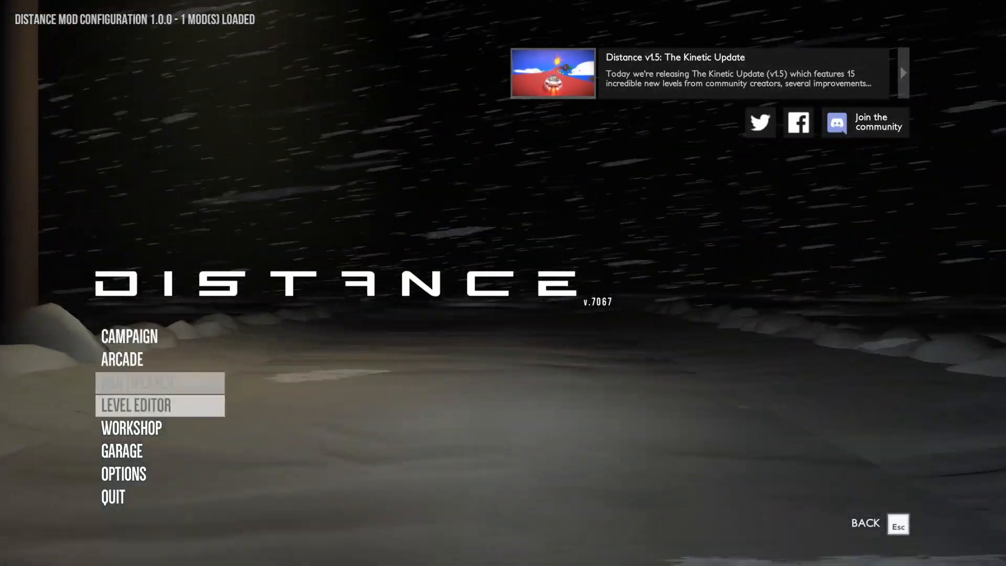
key(Down)
key(Down)
key(Down)
key(Return)
key(Down)
key(Down)
key(Down)
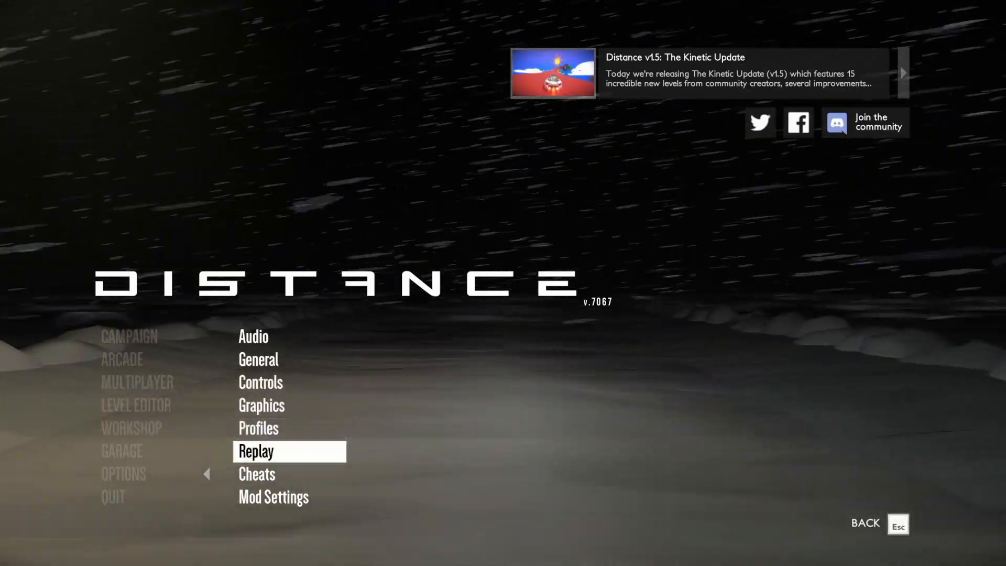
key(Down)
key(Down)
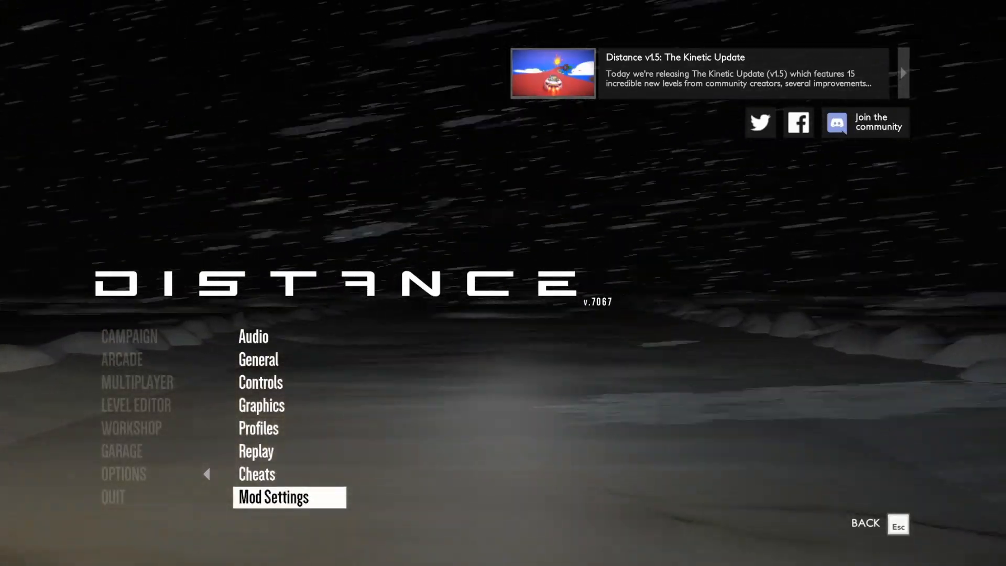
key(Return)
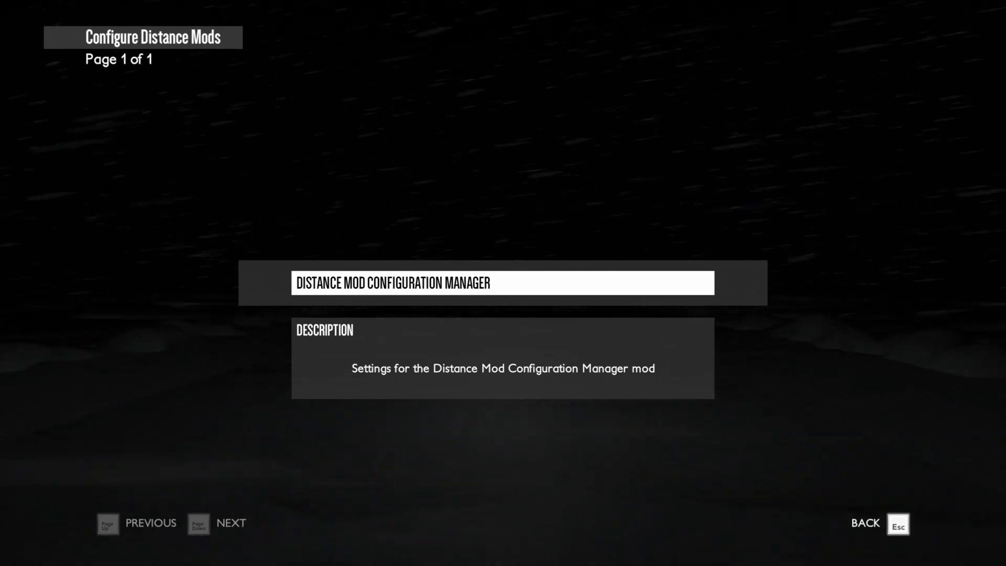
key(Return)
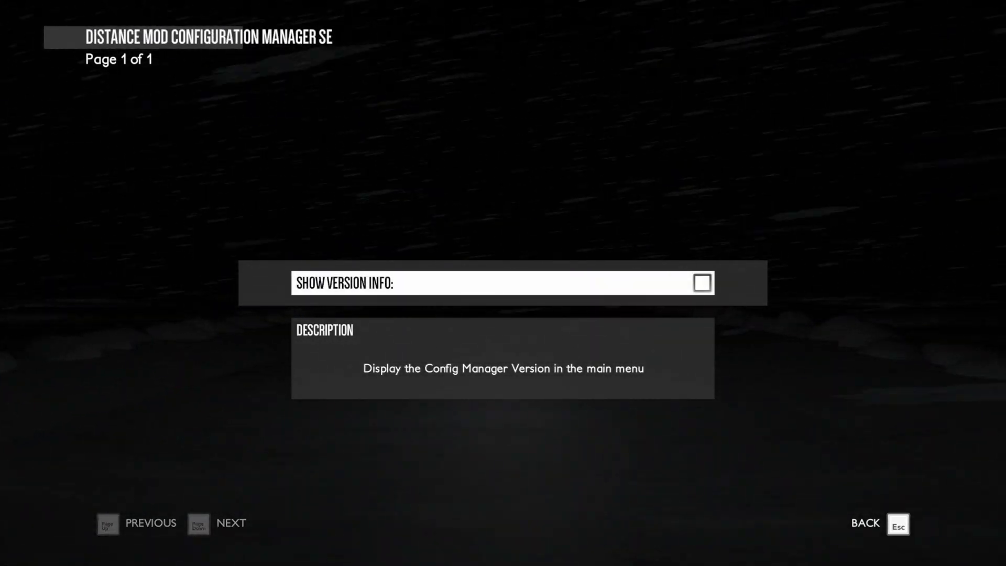
- Turn off Show Version Info for the configuration manager mod and go back to the main menu
key(Return)
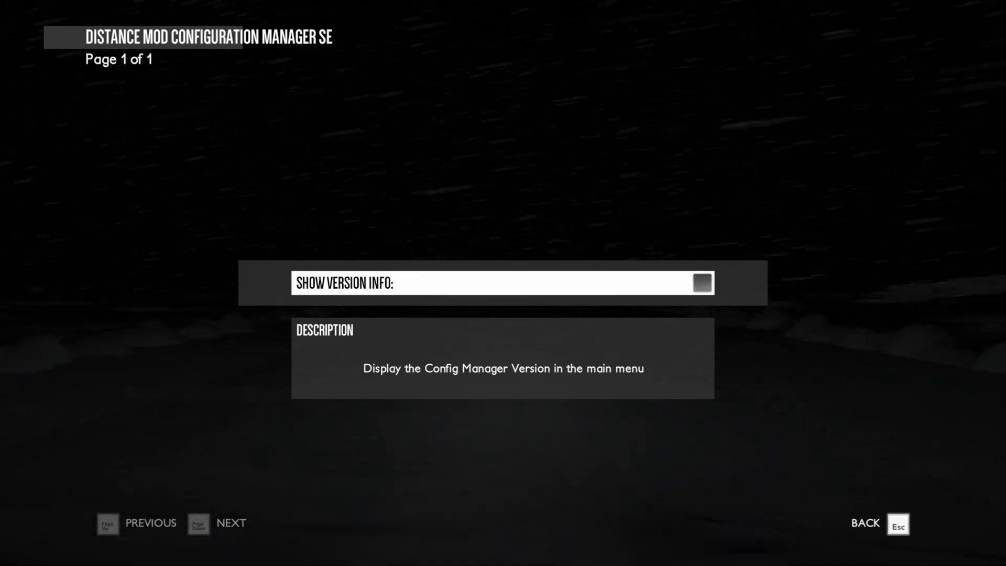
key(Escape)
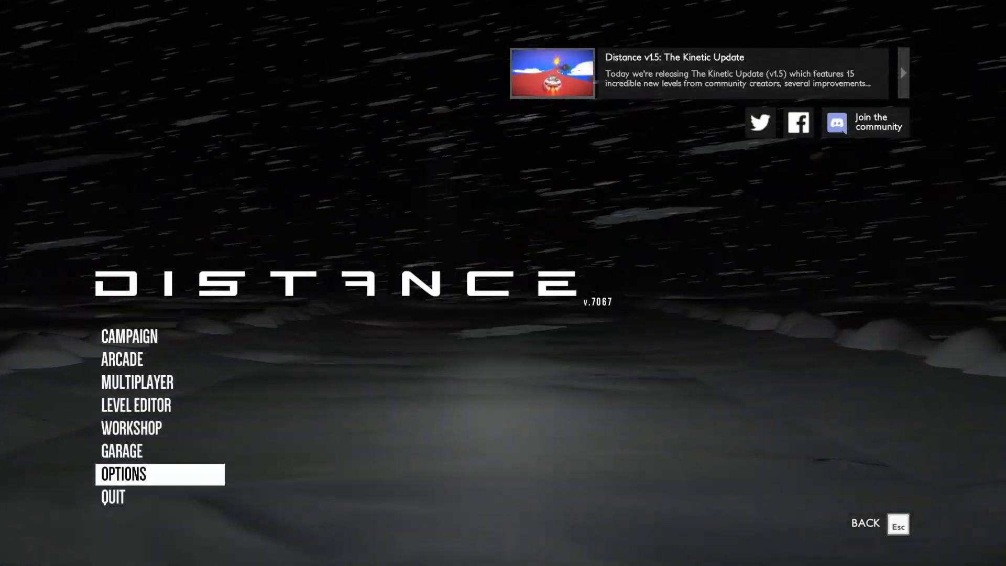
- Reopen the configuration manager mod's settings, turn Show Version Info back on and return to the main menu
key(Return)
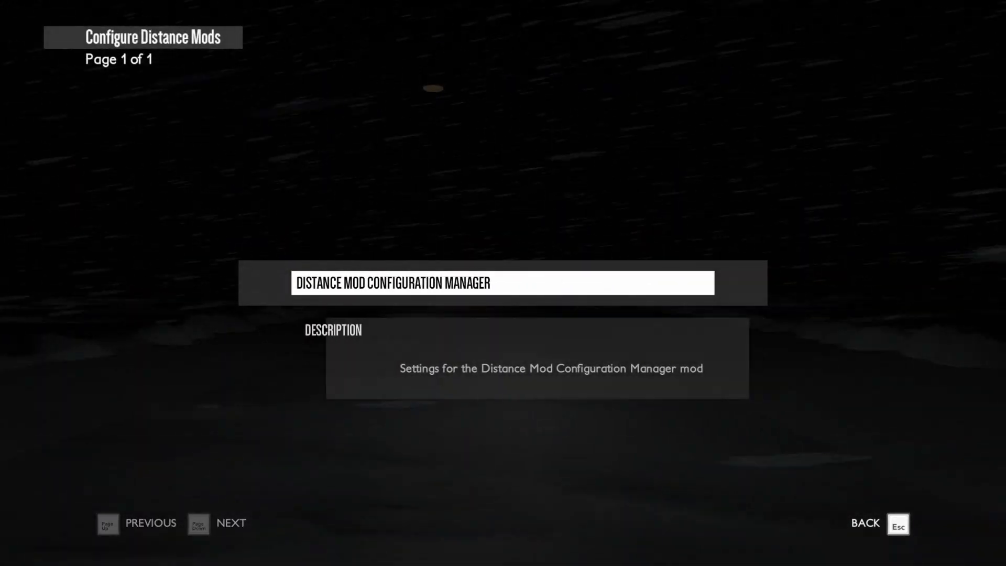
key(Return)
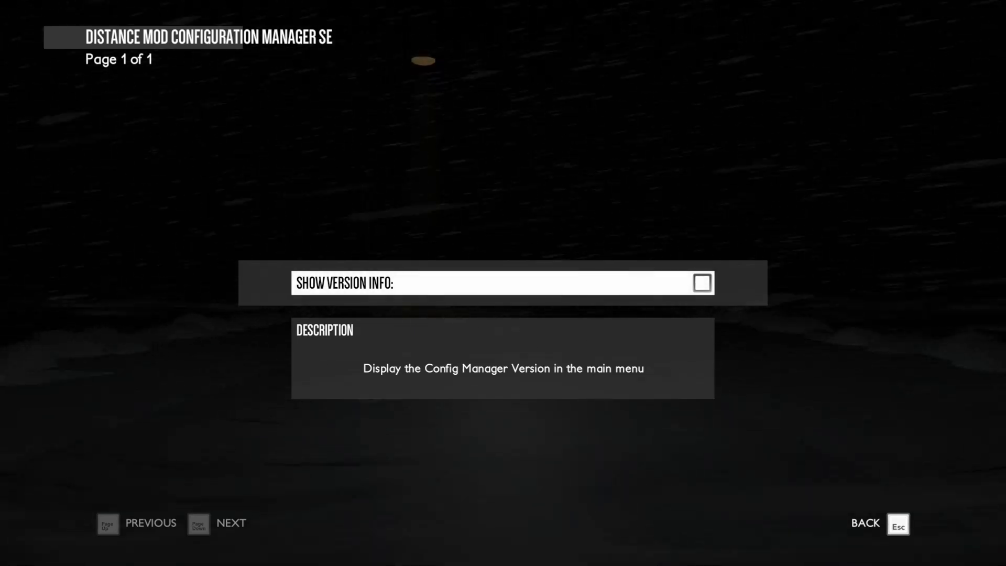
key(Escape)
key(Escape)
key(Up)
key(Up)
key(Up)
key(Up)
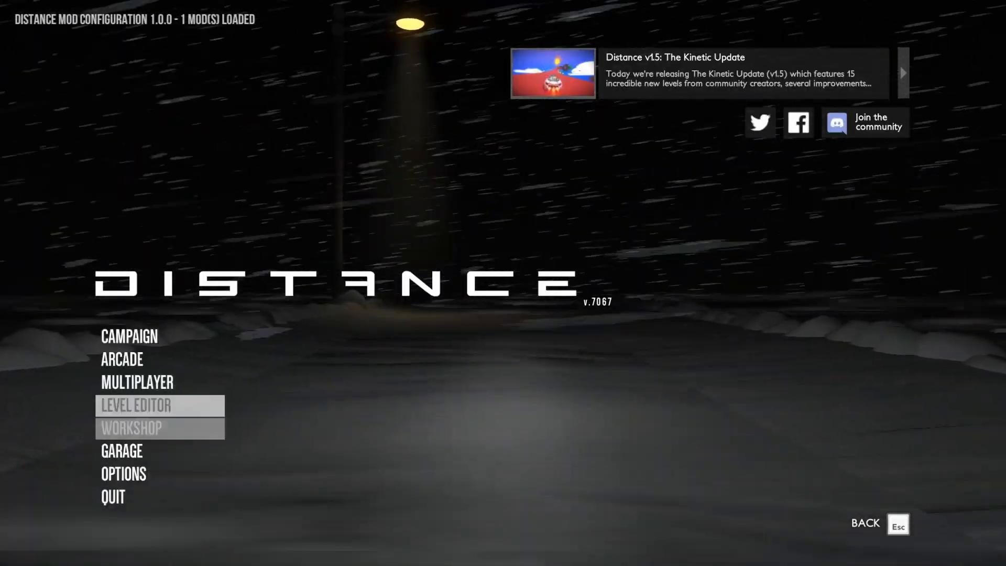
key(Up)
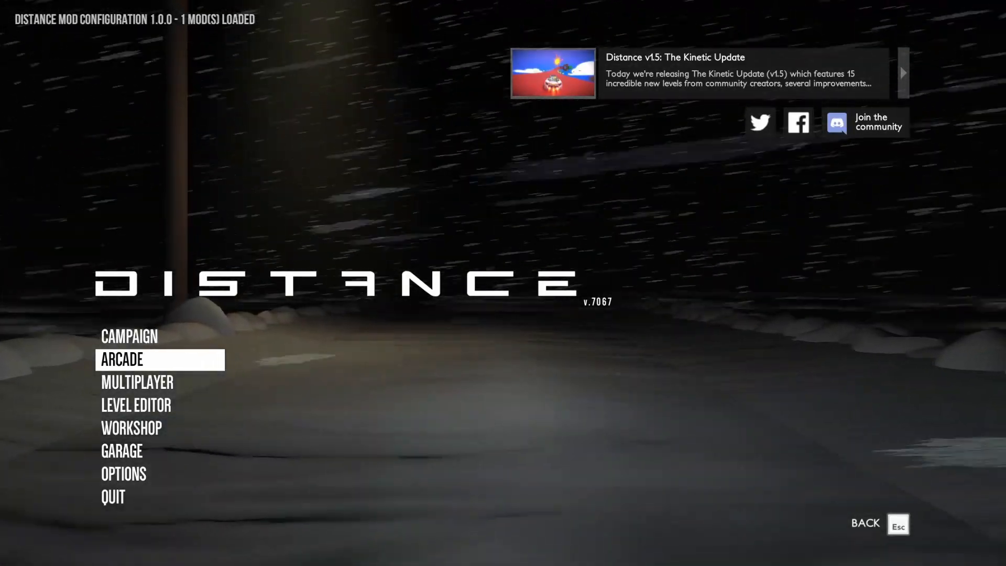
- Switch to the Thunderstore app, dismissing the game launch message, and show the mods available to get
key(alt+Tab)
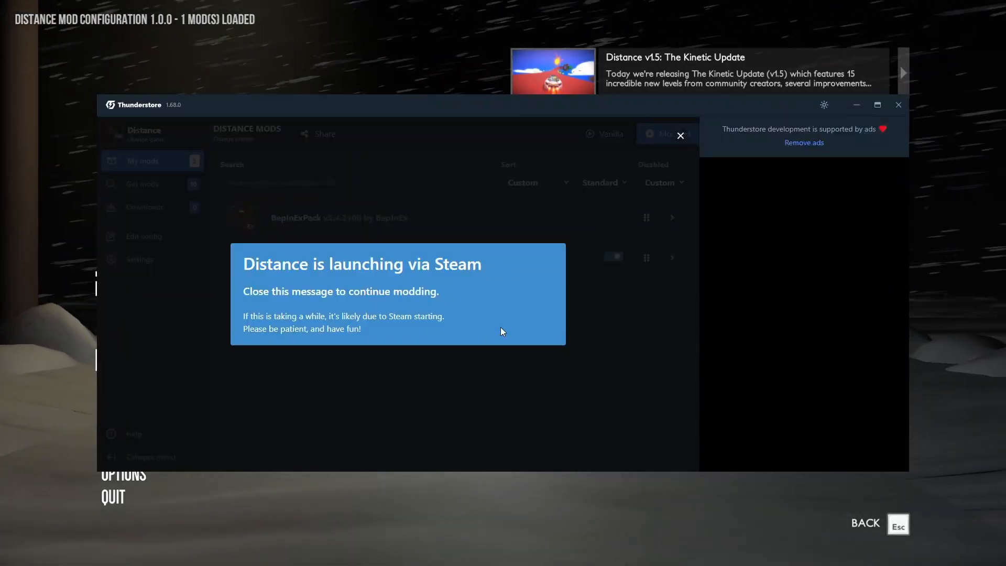
click(501, 330)
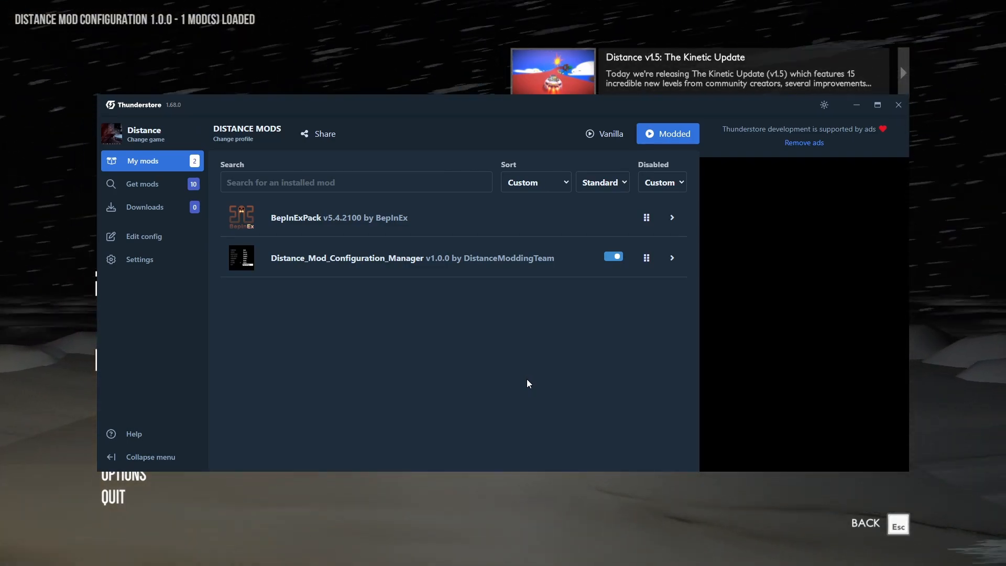
click(149, 187)
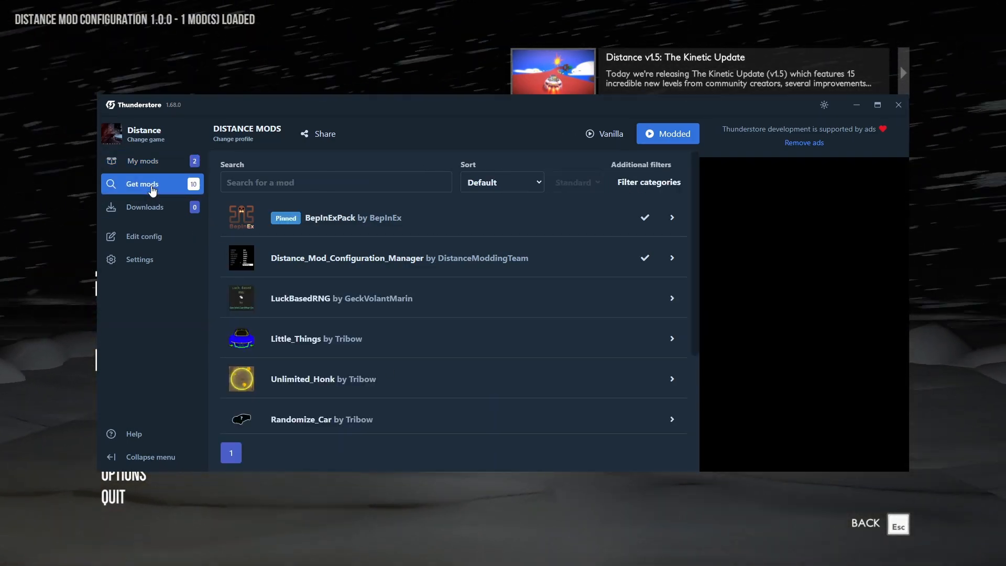
- Download Custom_Car_Mod by DistanceModdingTeam from the available mods and show the profile's installed mods
scroll(343, 393, down, 5)
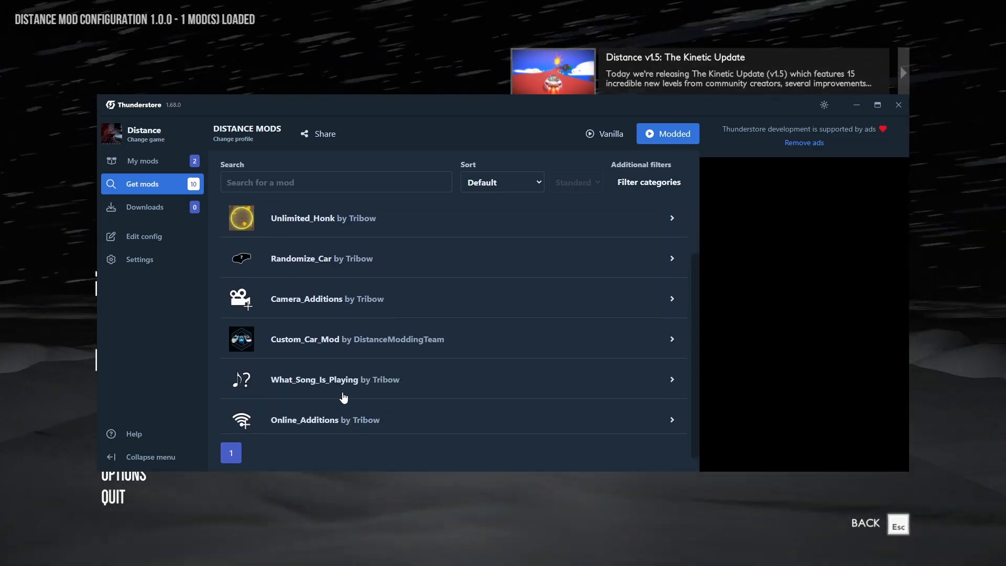
click(485, 370)
scroll(541, 386, down, 2)
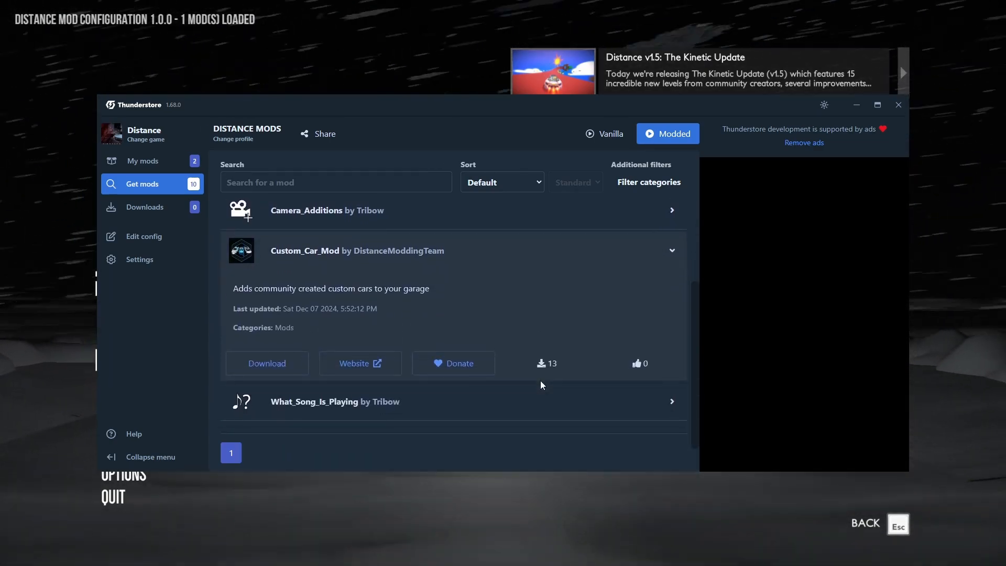
click(252, 365)
click(252, 361)
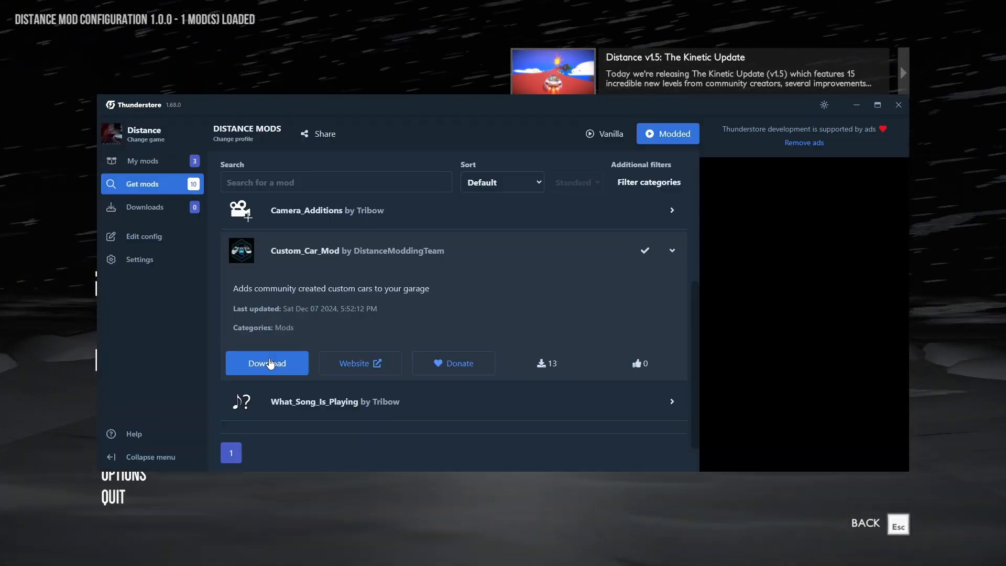
click(142, 161)
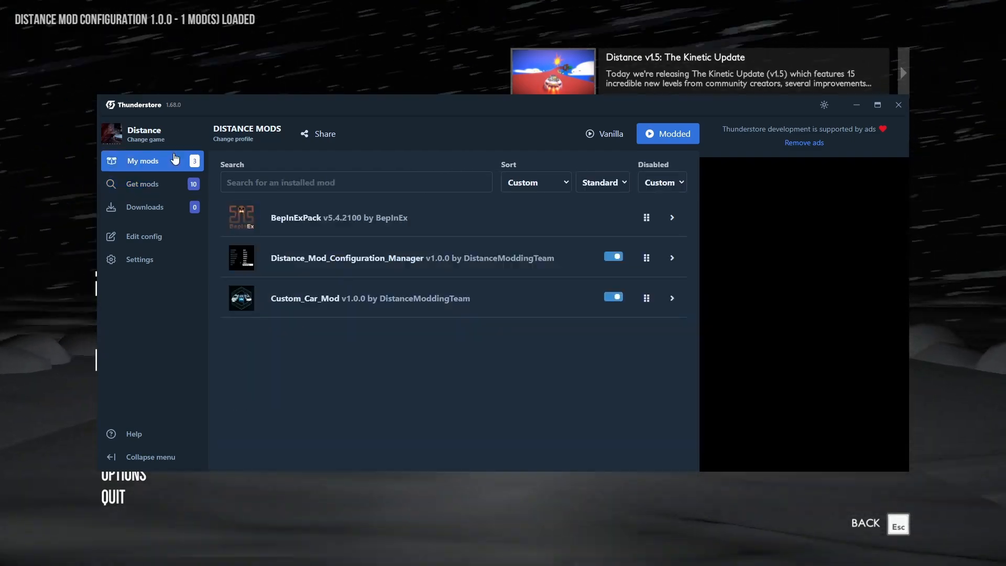